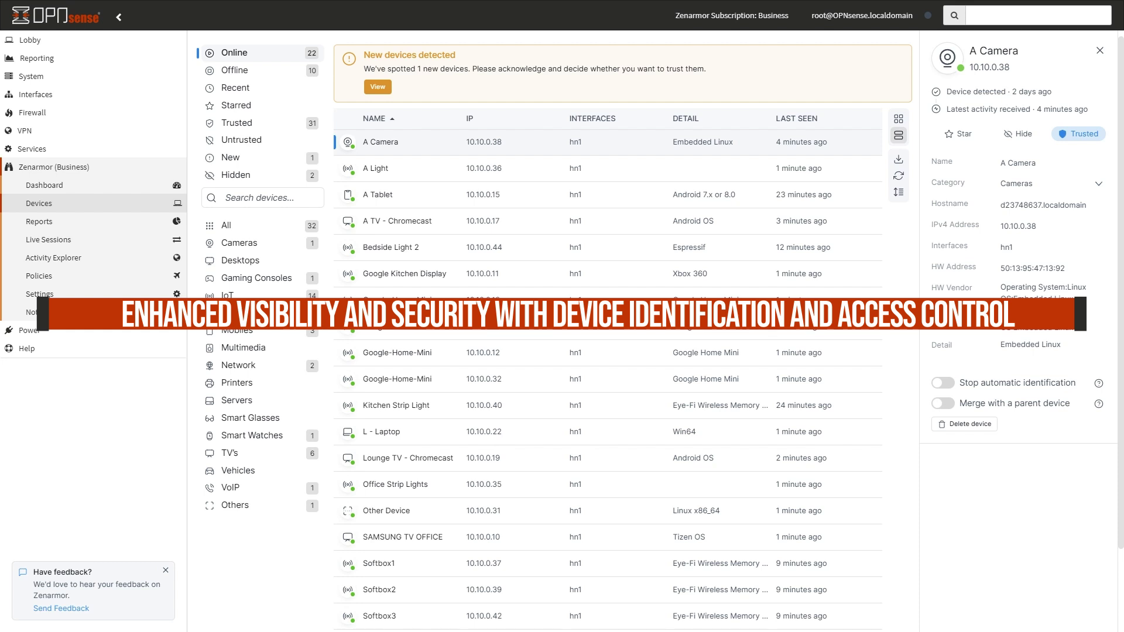
- Review the identification details of A Light, A TV - Chromecast and Lounge TV - Chromecast
click(393, 173)
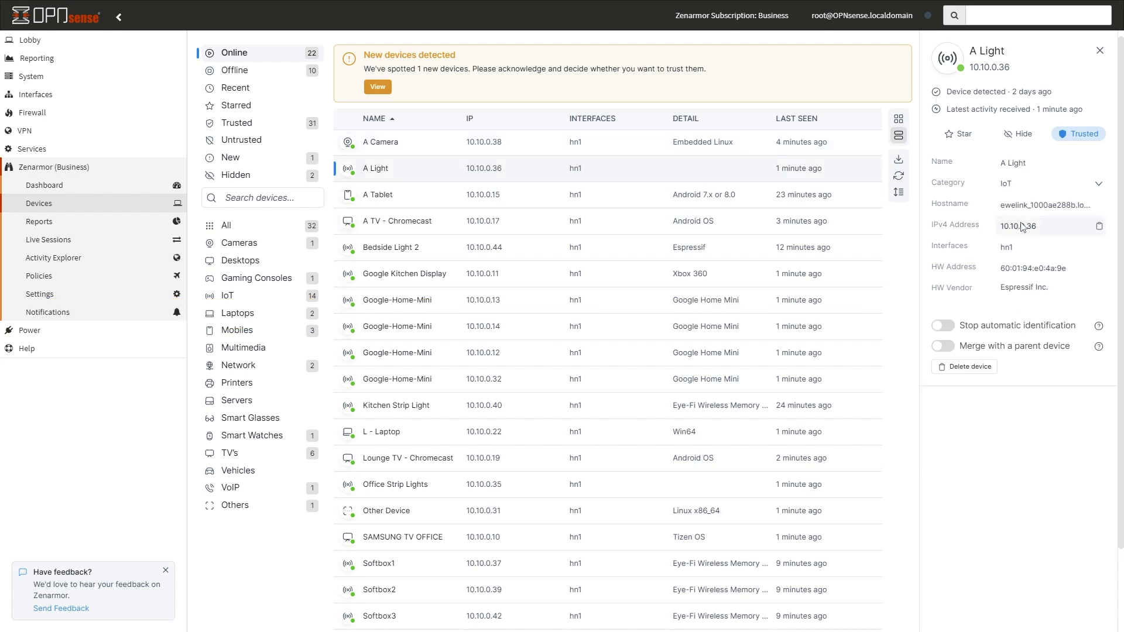
mouse_move(1033, 268)
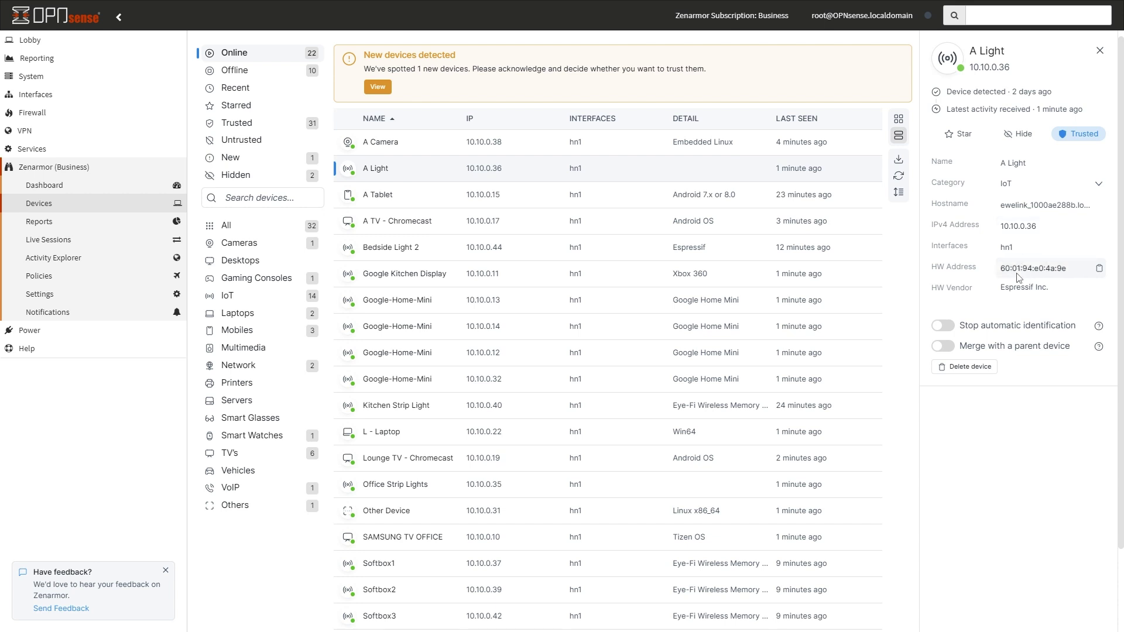
click(395, 221)
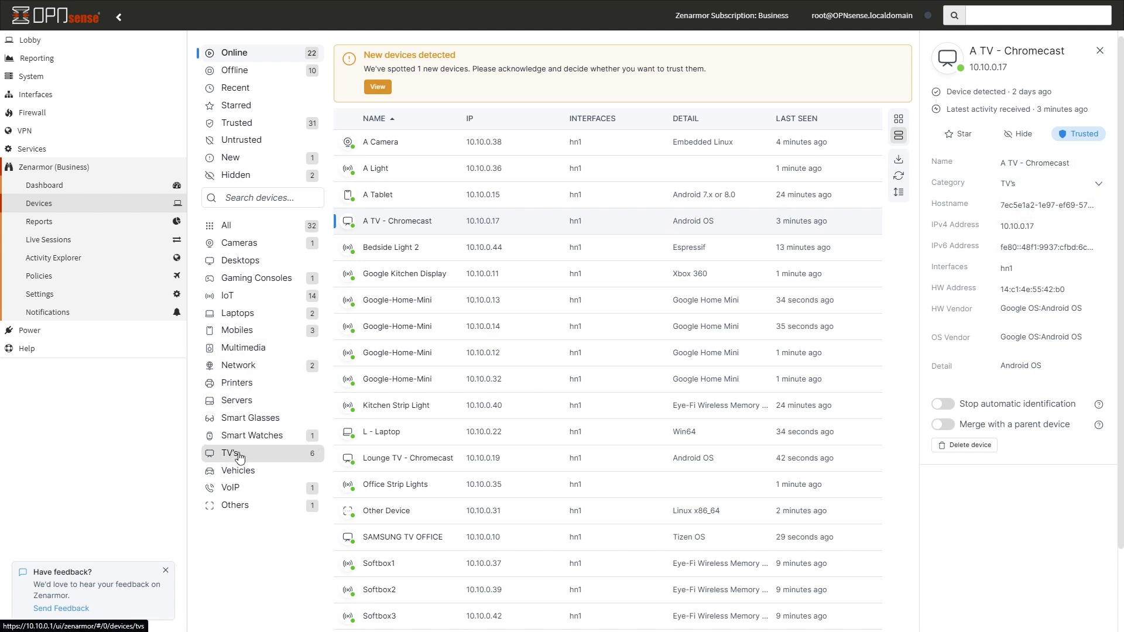
scroll(628, 460, down, 2)
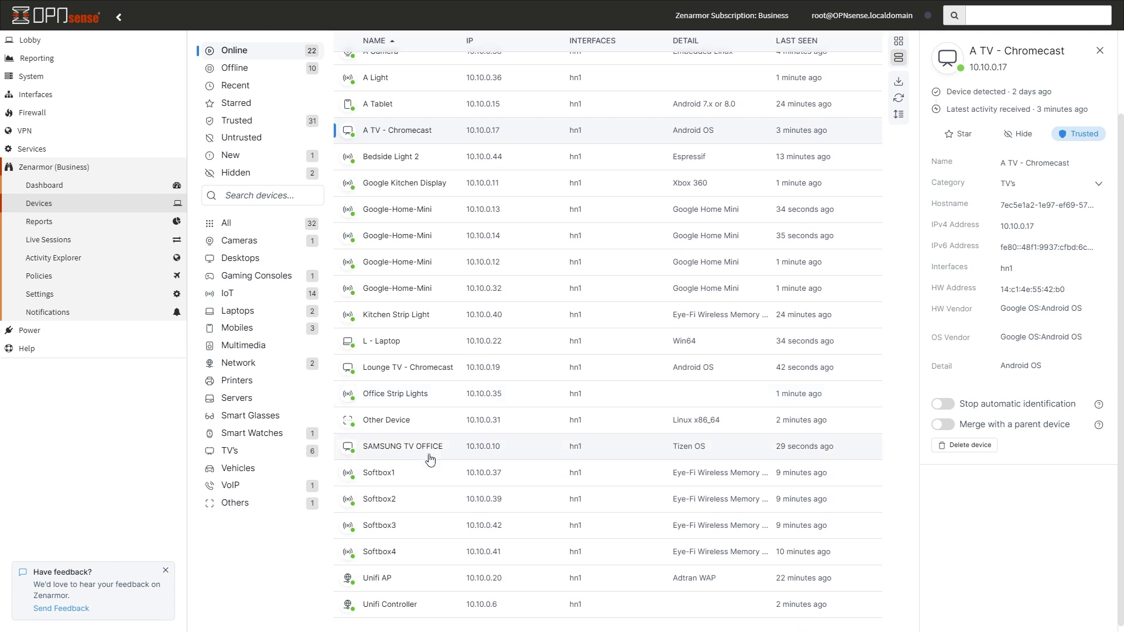
click(410, 372)
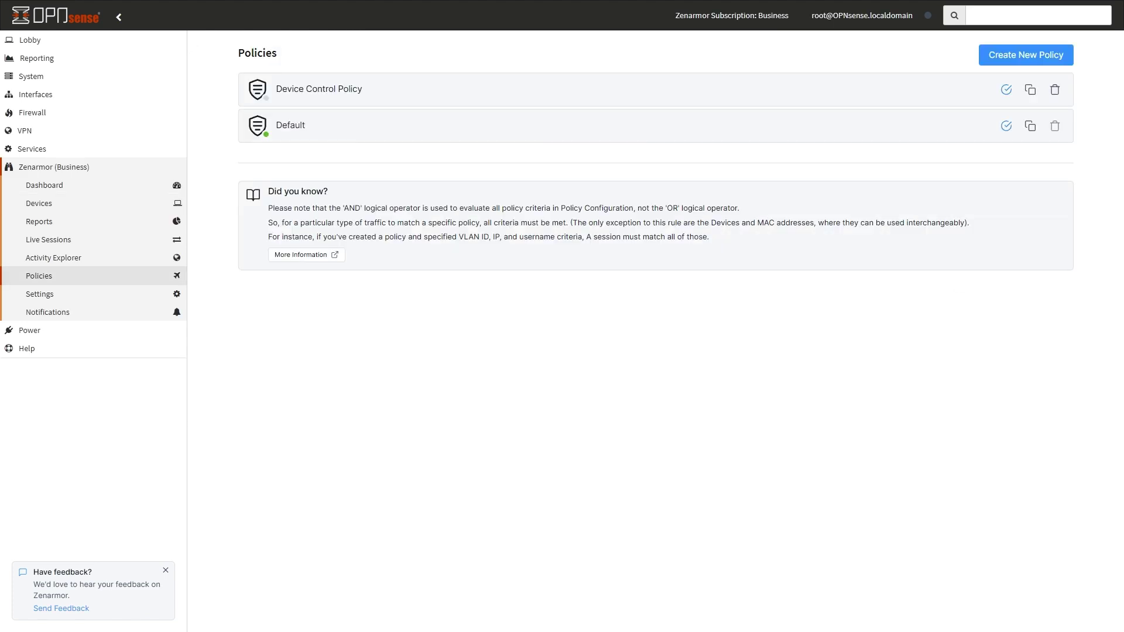
- Add Desktops and Network to the Device Control Policy; toggle untrusted-device blocking on, then off
click(337, 92)
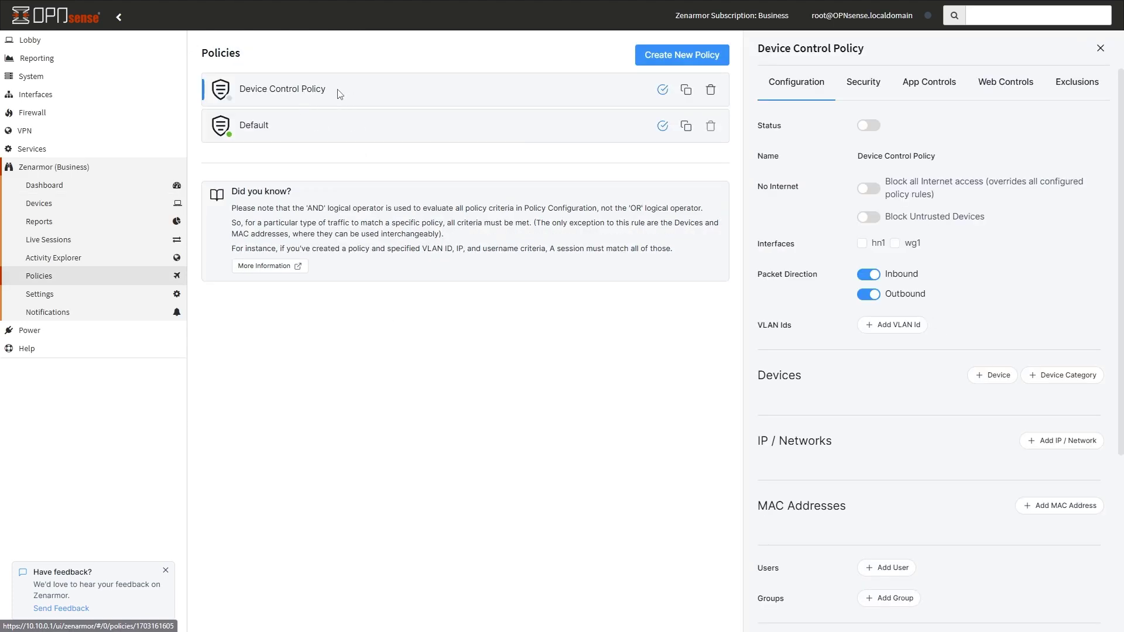
click(1082, 377)
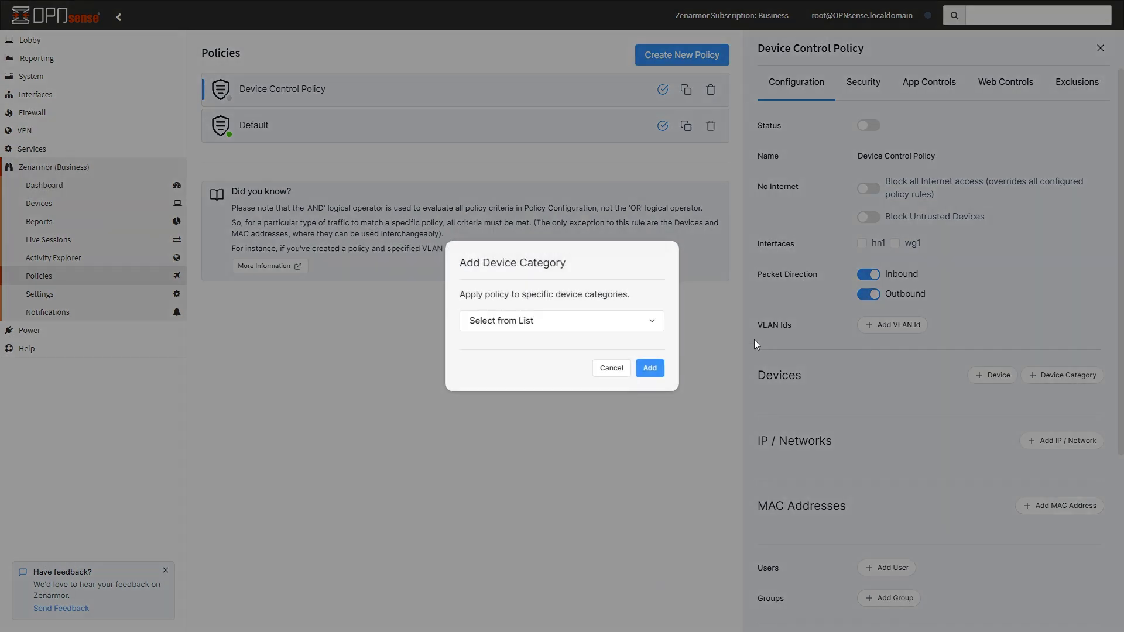
click(627, 319)
scroll(527, 440, down, 1)
scroll(540, 490, down, 2)
scroll(537, 479, up, 3)
click(495, 398)
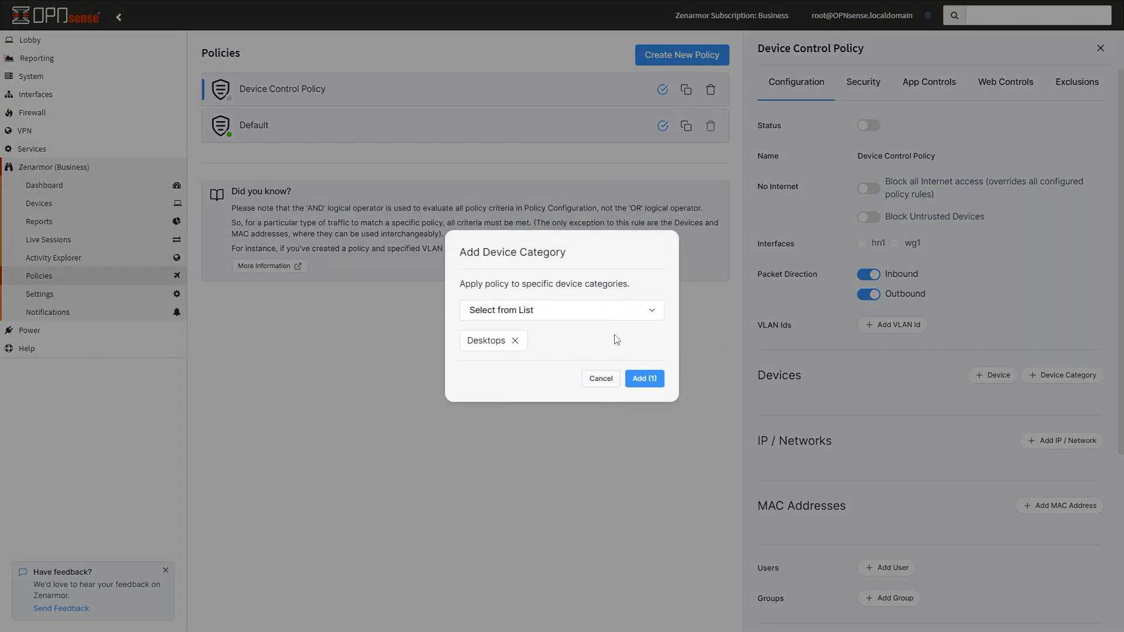
click(615, 311)
click(501, 486)
click(660, 380)
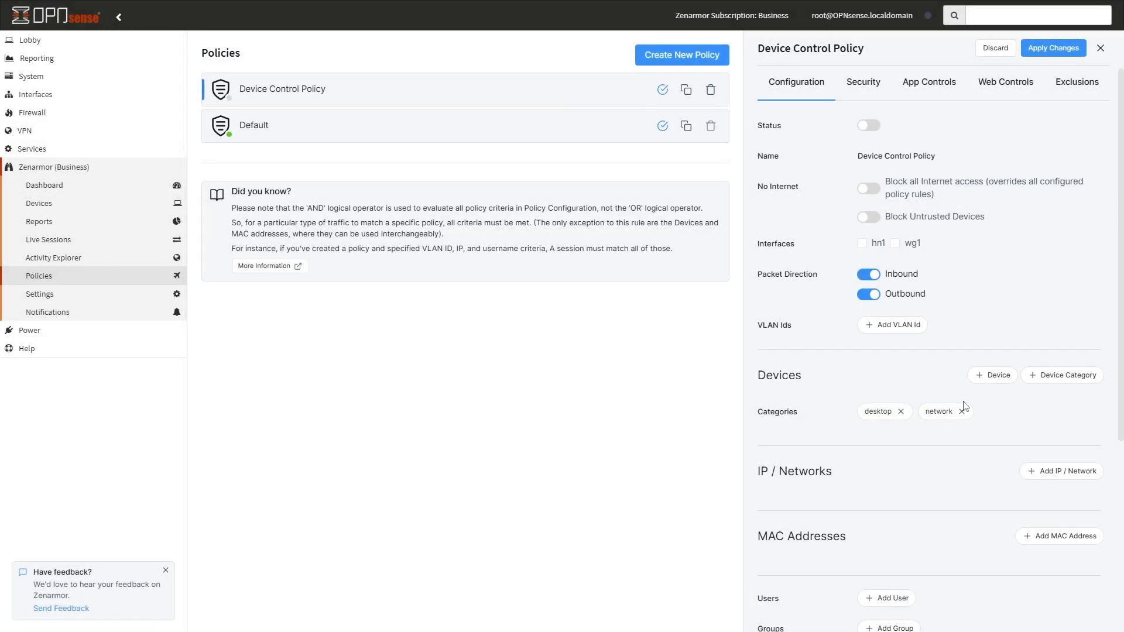
click(868, 218)
click(869, 216)
scroll(930, 454, down, 1)
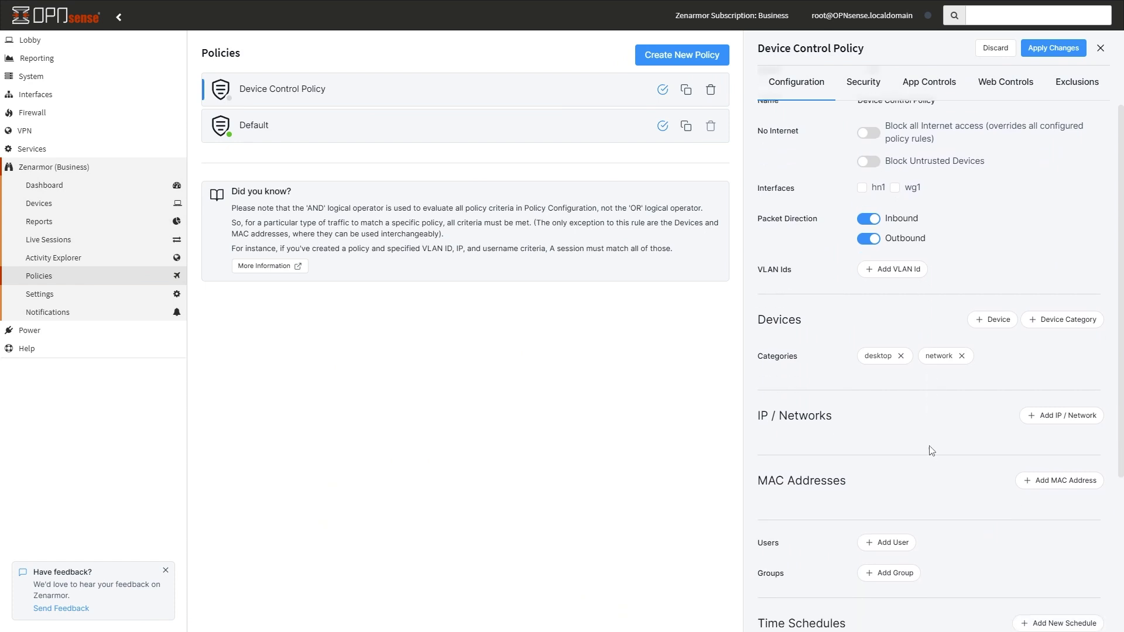
scroll(930, 455, down, 3)
scroll(926, 501, down, 1)
scroll(927, 502, up, 3)
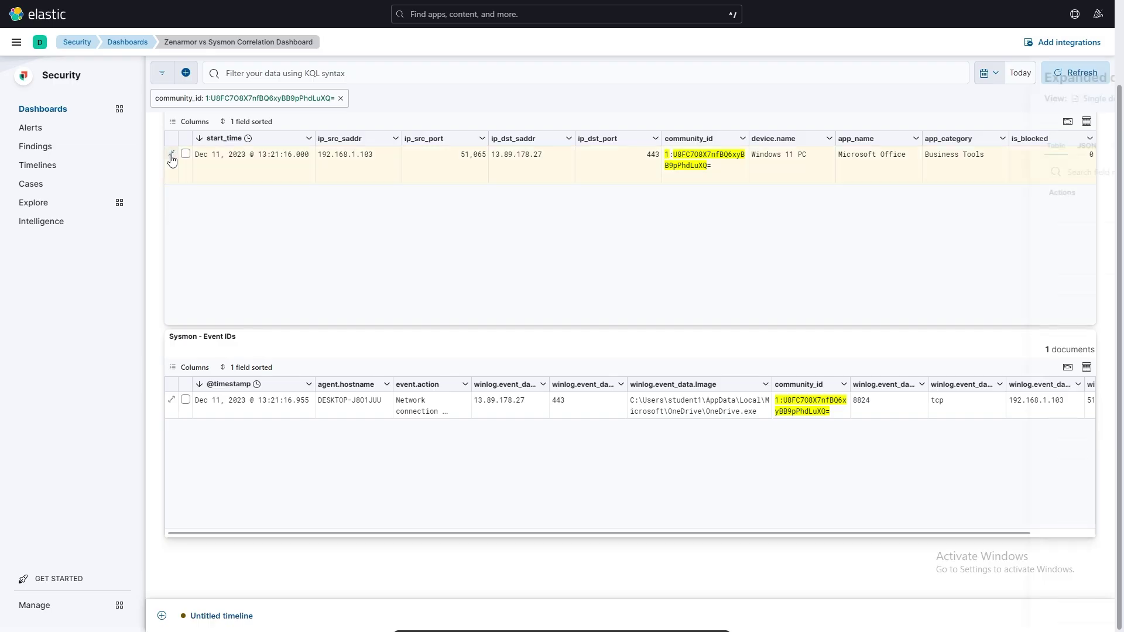
click(172, 155)
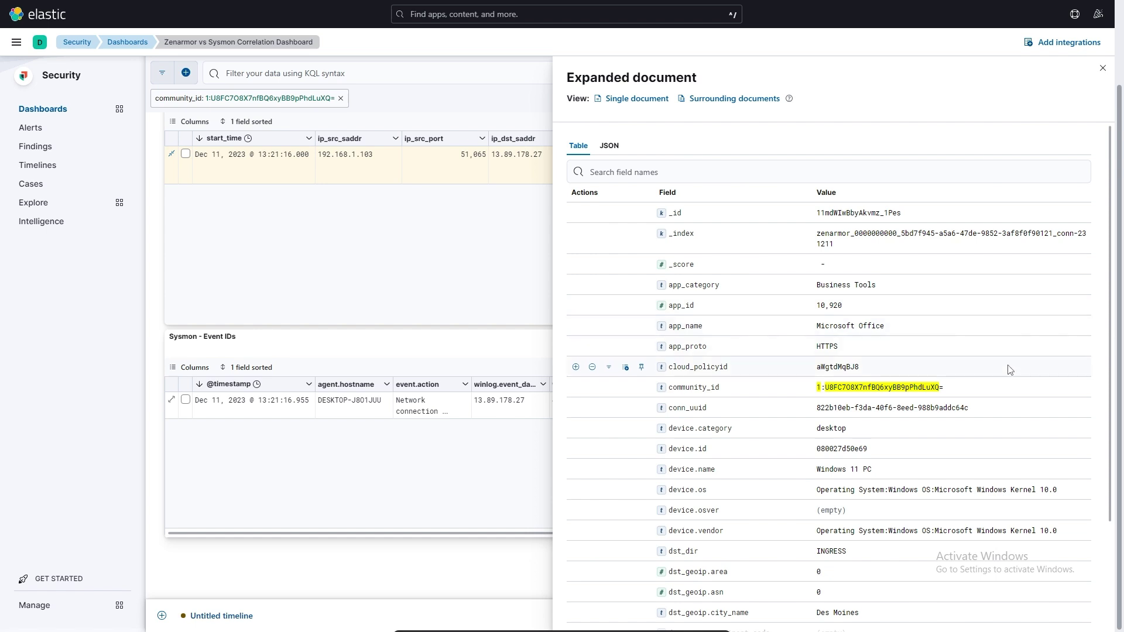
scroll(1010, 369, down, 3)
scroll(1009, 370, down, 1)
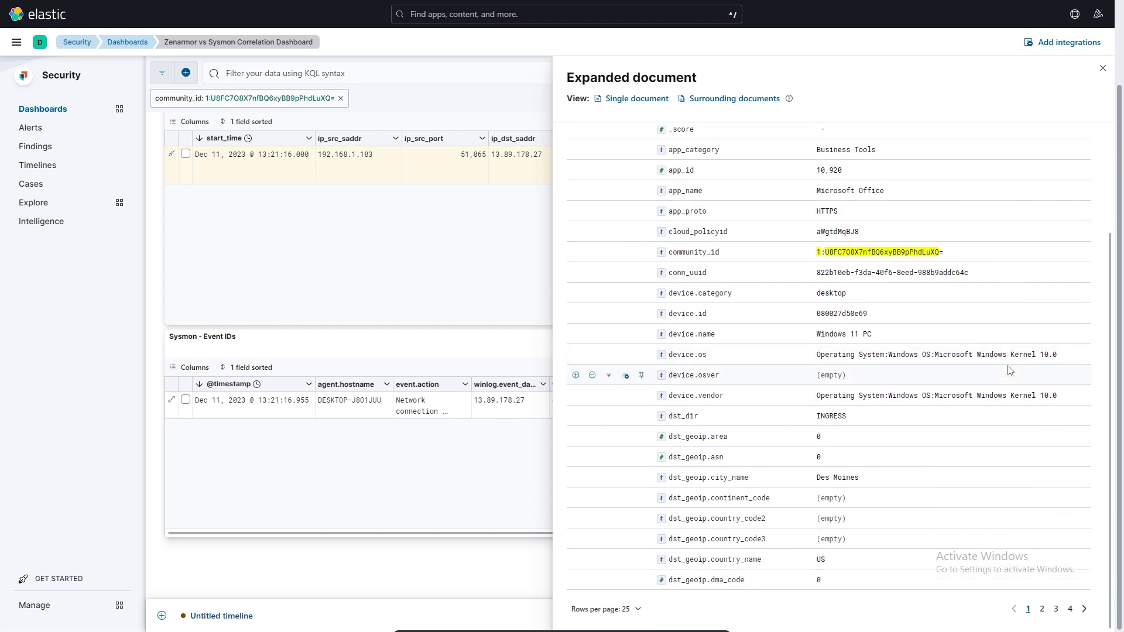
- Show page 2 of the expanded Zenarmor connection record's fields
click(1042, 609)
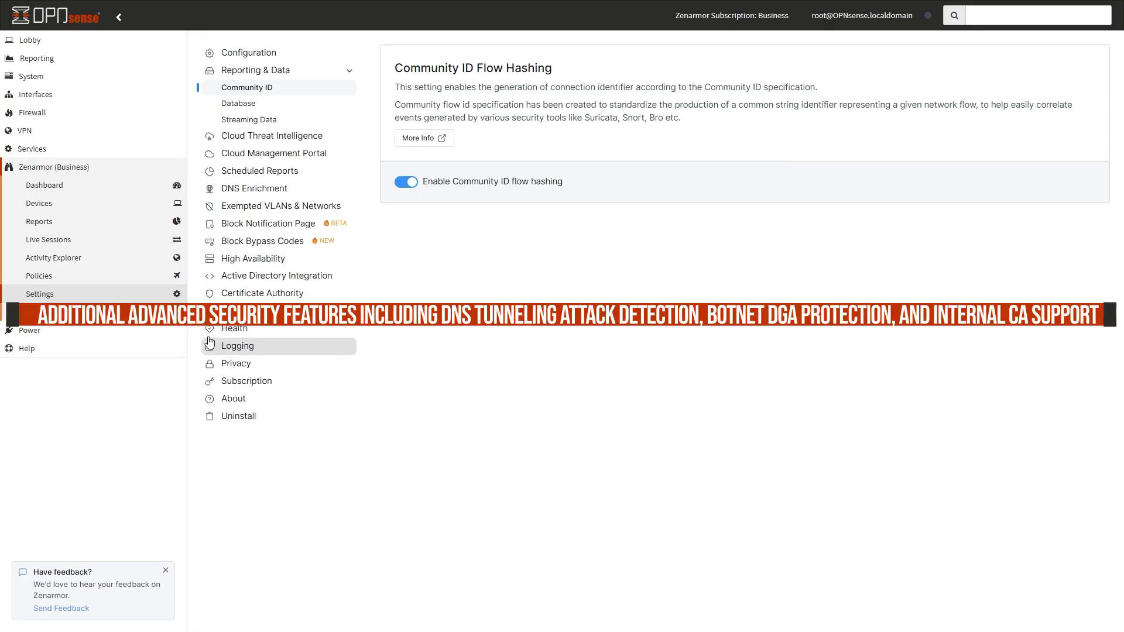
- Open the Default policy from Policies and view its Security tab categories
click(52, 280)
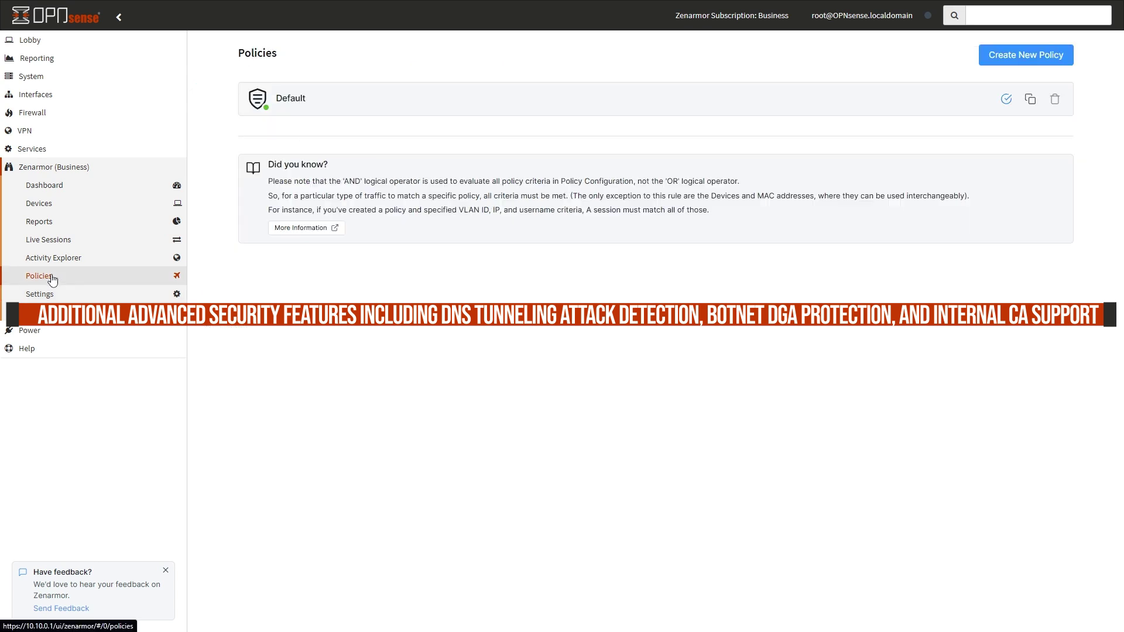
click(283, 103)
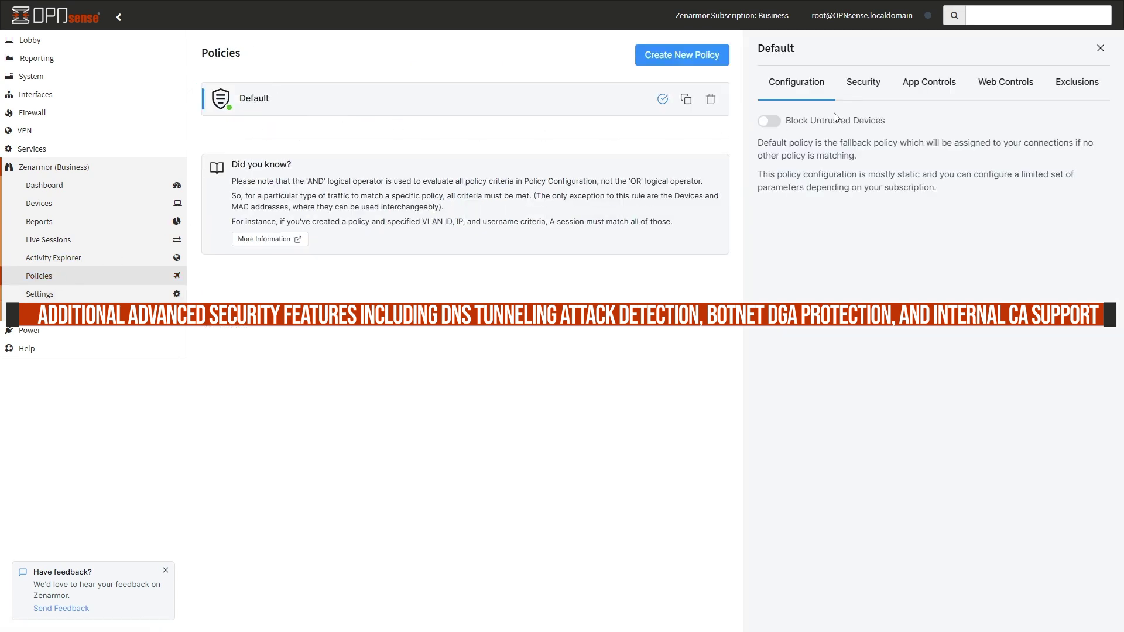
click(864, 82)
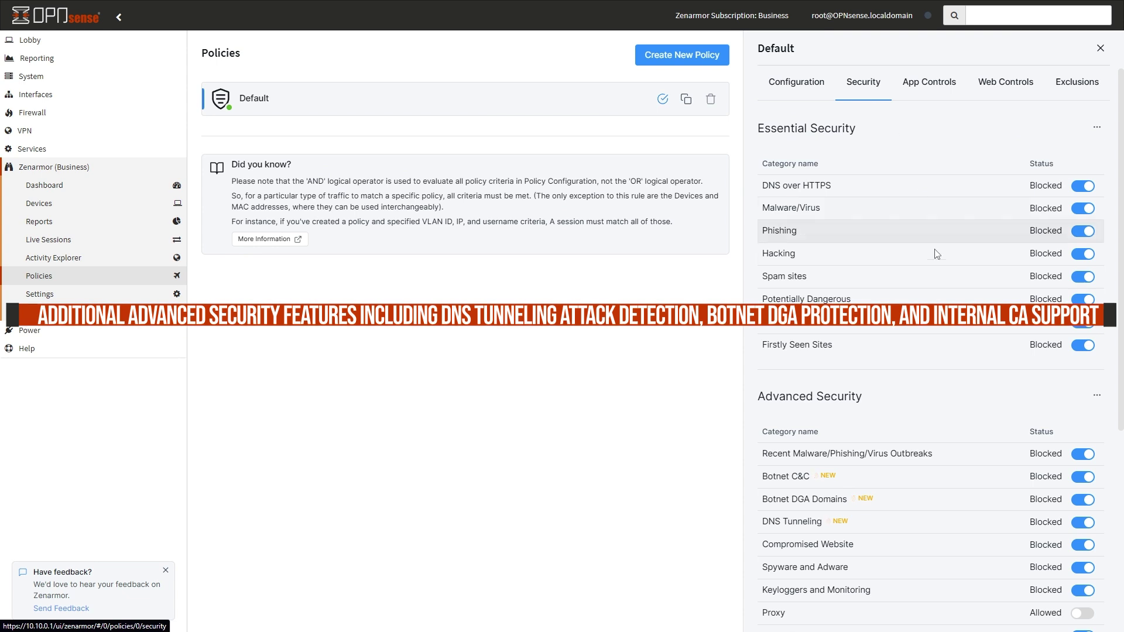
scroll(939, 290, down, 1)
scroll(940, 326, down, 2)
scroll(940, 327, down, 1)
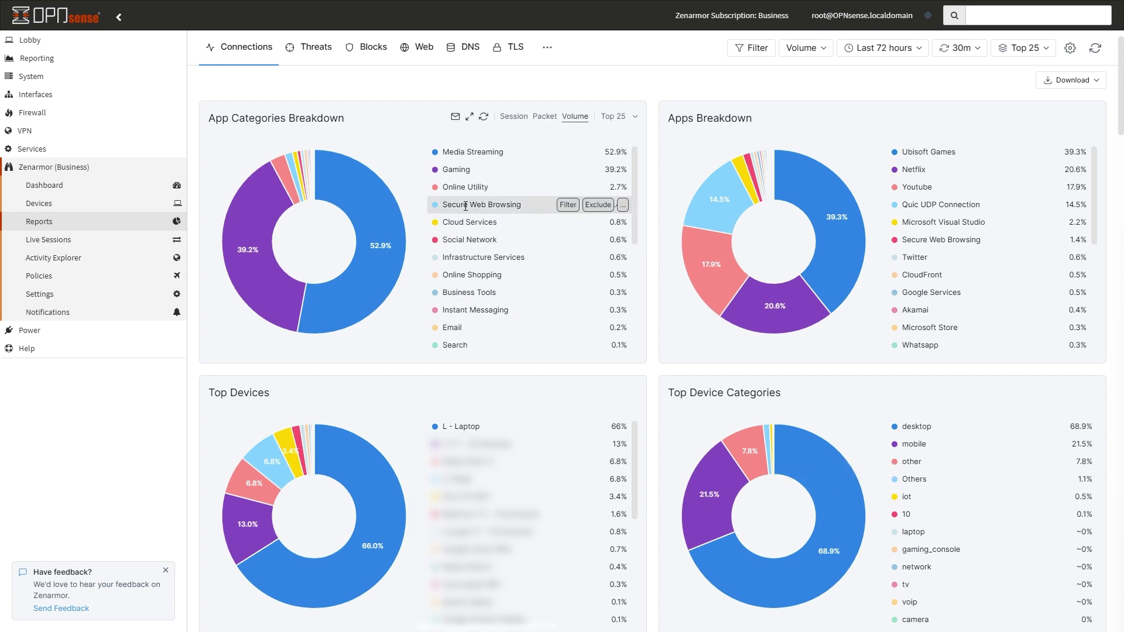
- Show Live Sessions for Gaming from the App Categories Breakdown menu
mouse_move(527, 170)
click(621, 169)
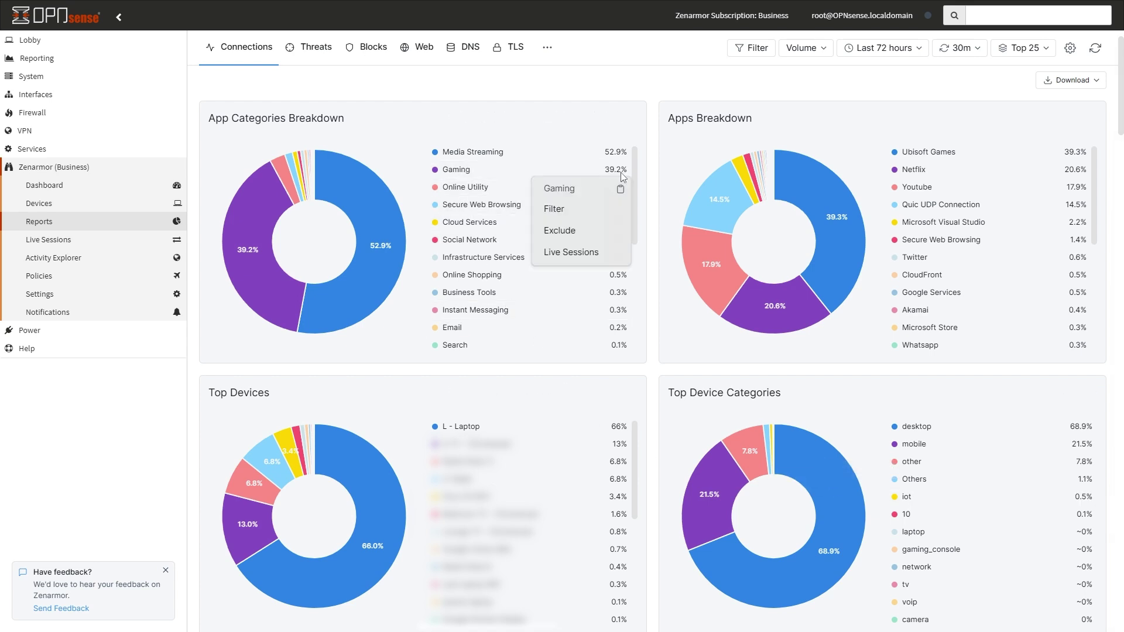
click(581, 254)
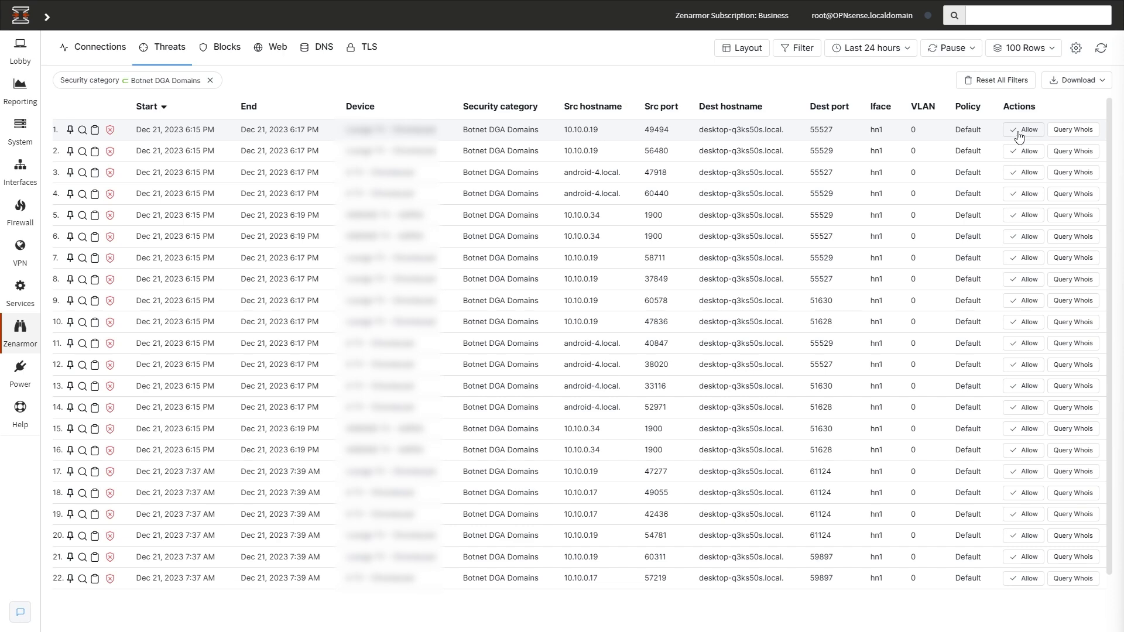
- On the first threat entry, choose Allow Security Category for Botnet DGA Domains
click(1024, 131)
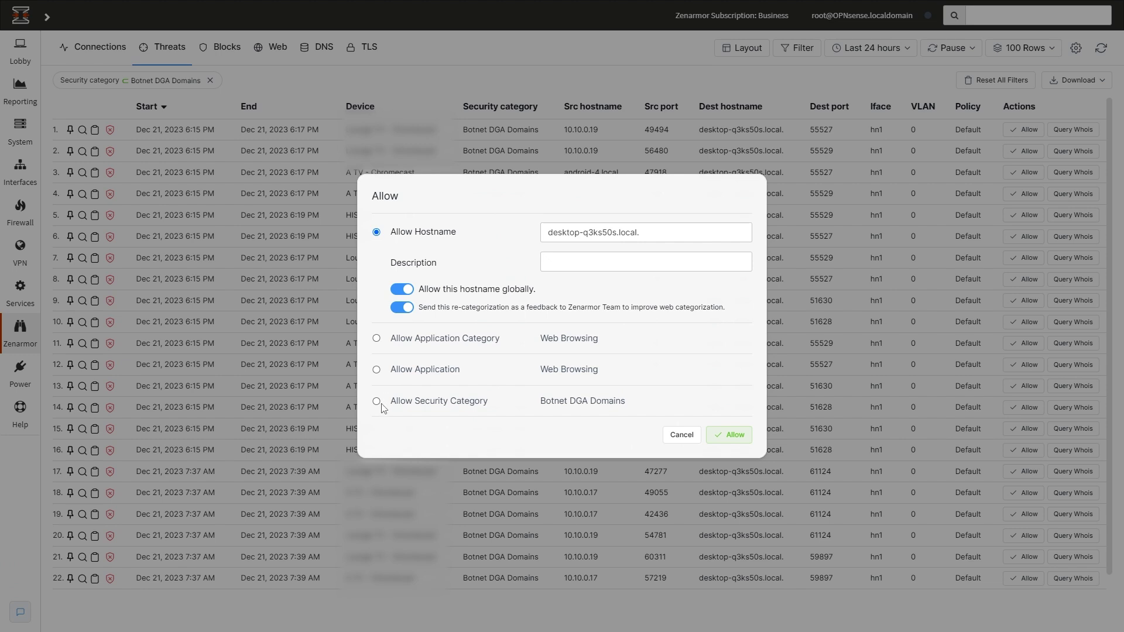
click(424, 407)
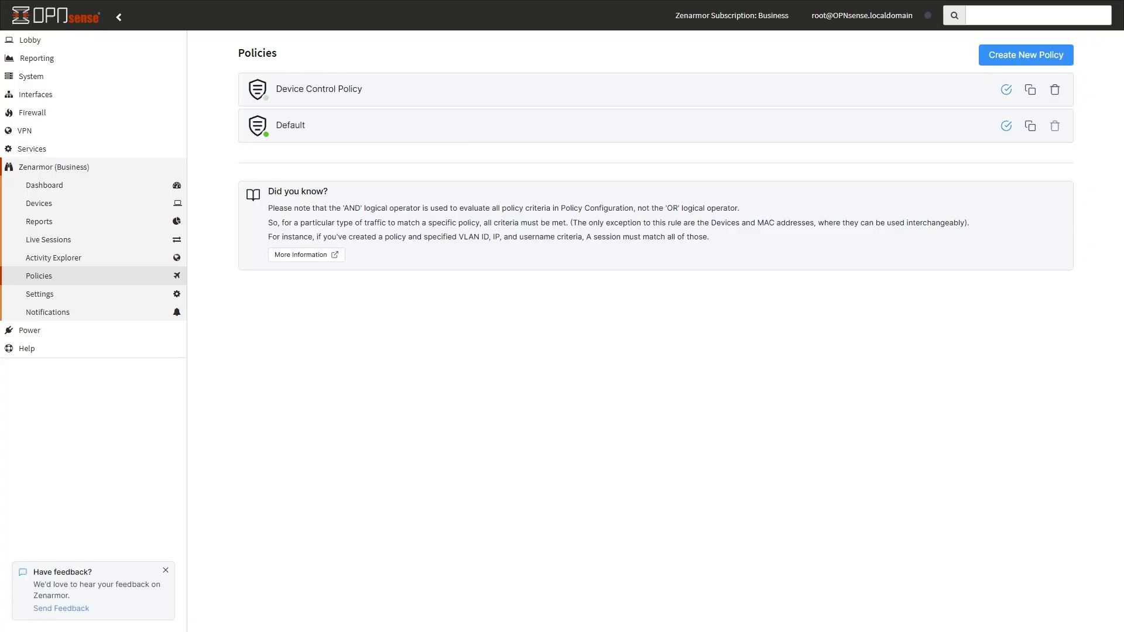
- Add Desktops and Network through + Device Category in the Device Control Policy
click(340, 96)
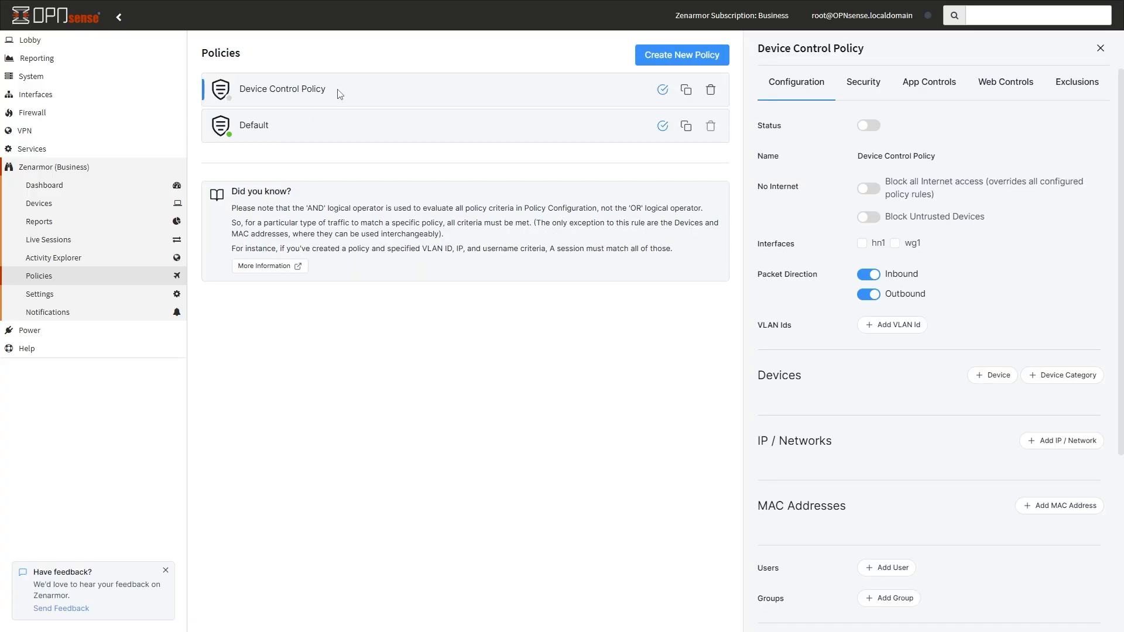
click(1079, 375)
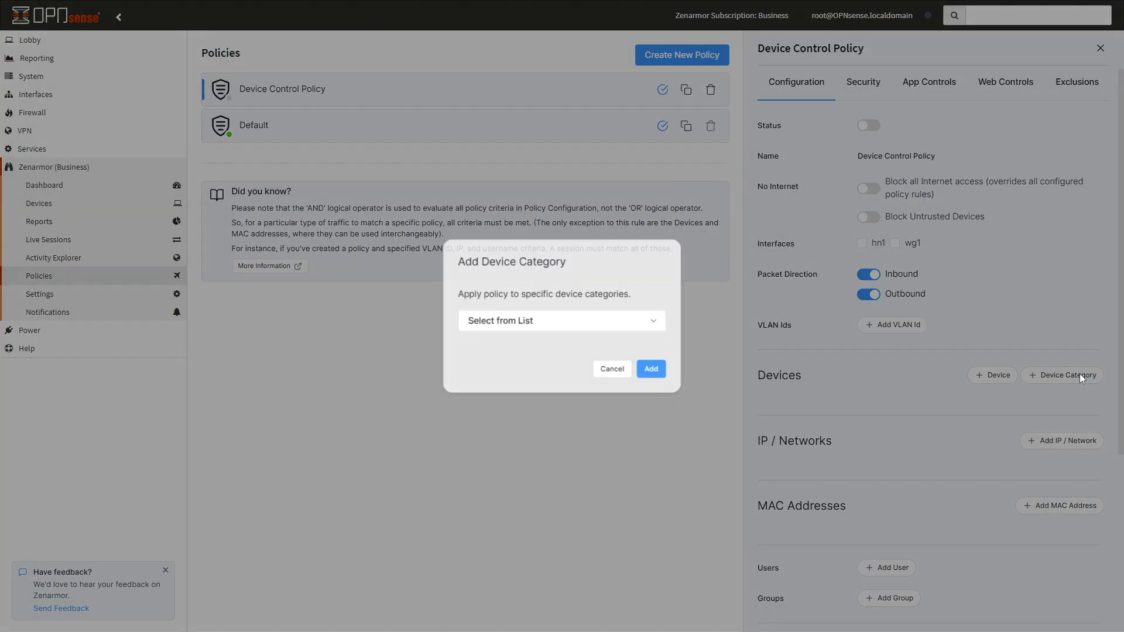
click(639, 322)
scroll(540, 476, down, 2)
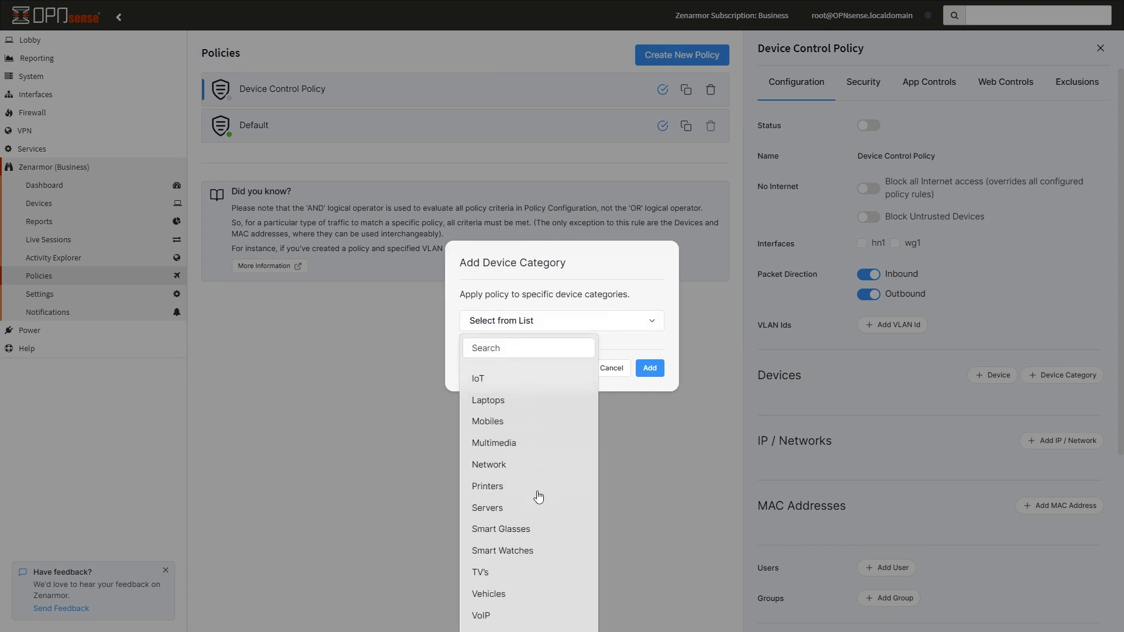
scroll(518, 448, up, 2)
click(496, 396)
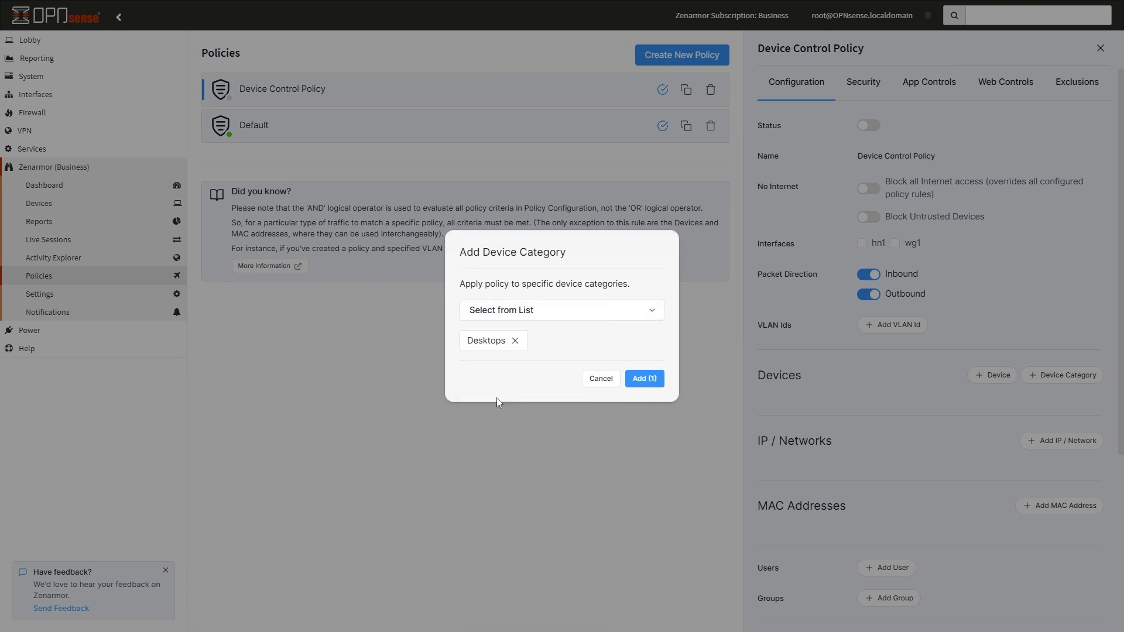
click(625, 318)
click(502, 490)
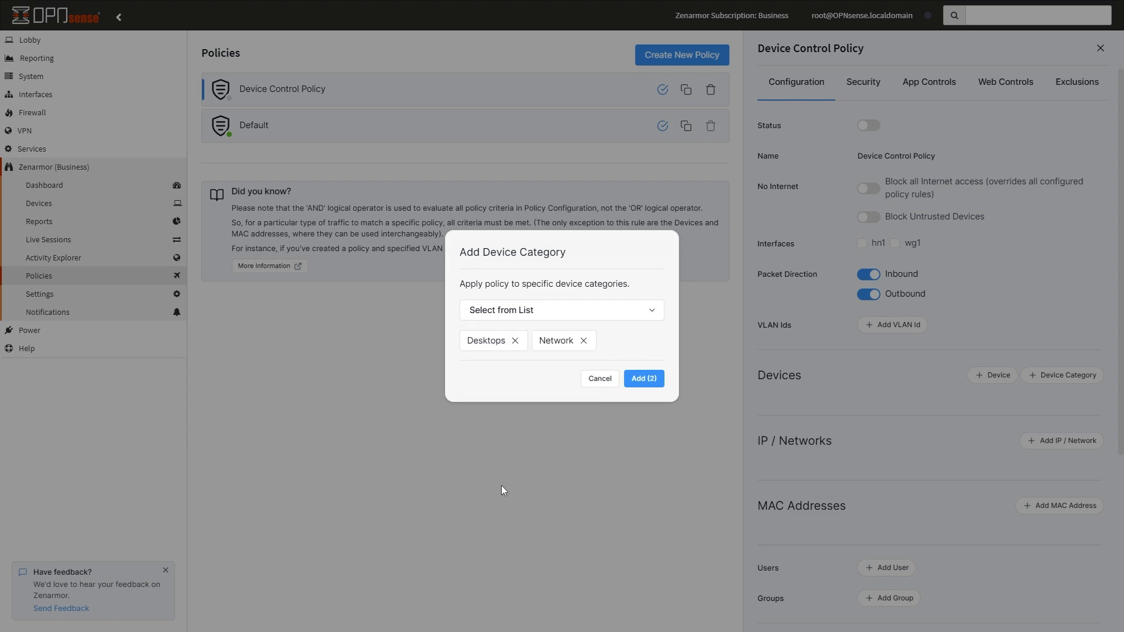
click(656, 386)
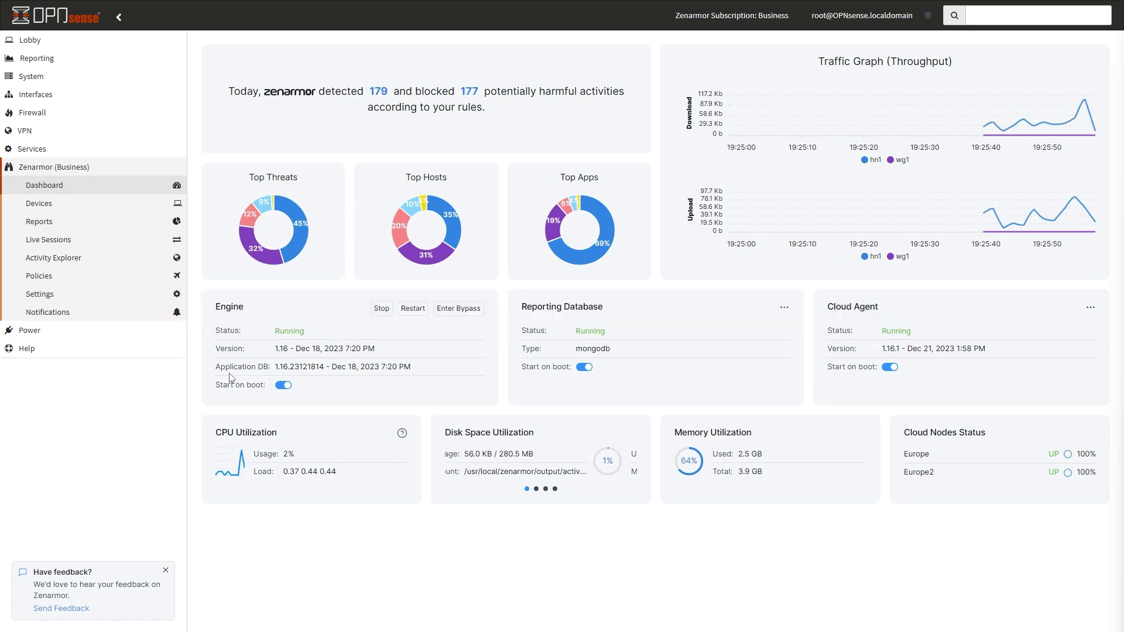
- View High Availability settings, then Block Notification Page's Download CA Certificate options
click(54, 293)
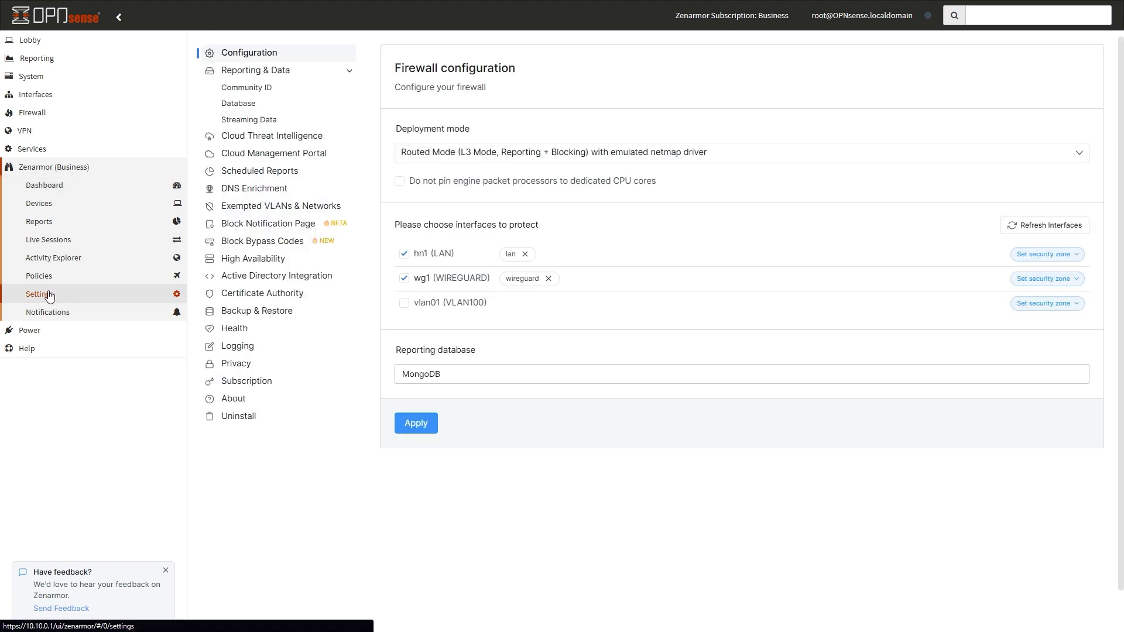
click(276, 266)
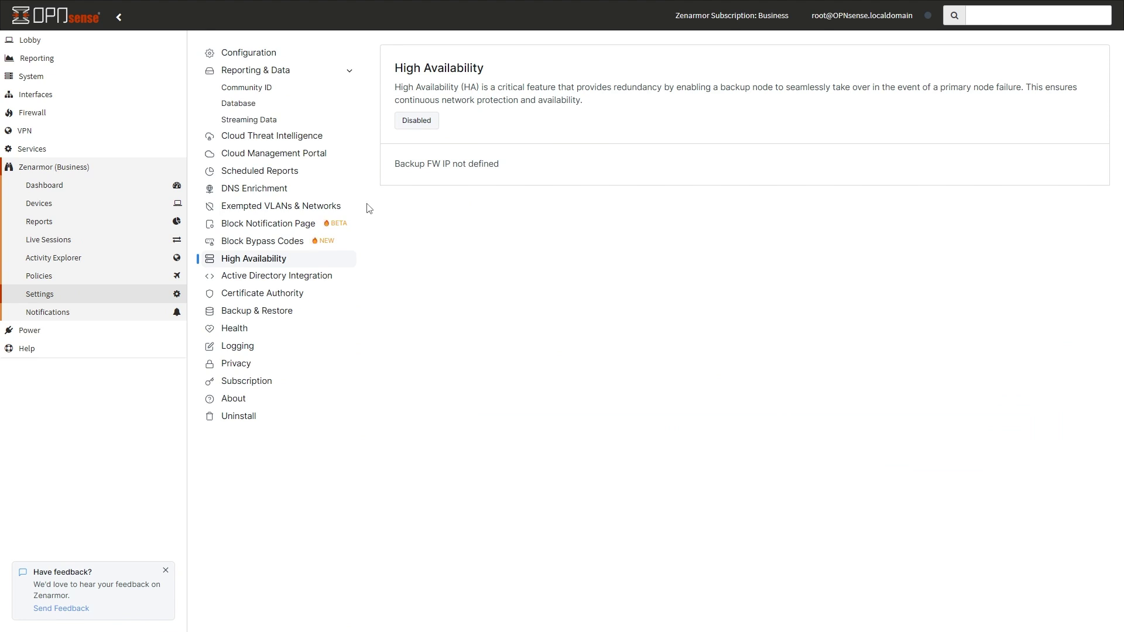
click(265, 223)
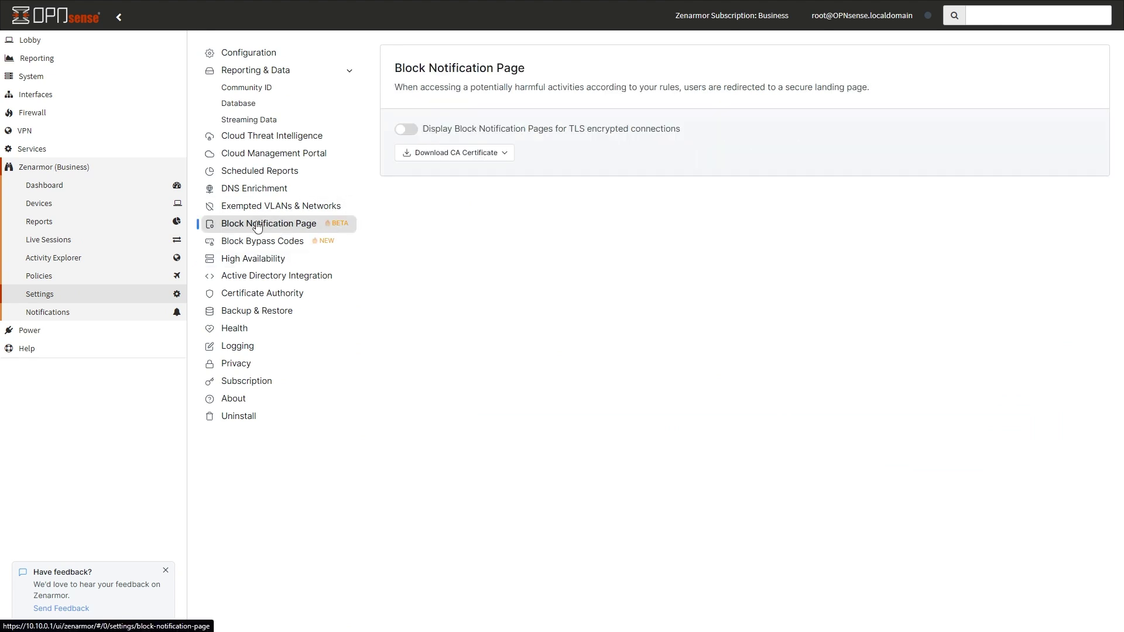
click(476, 156)
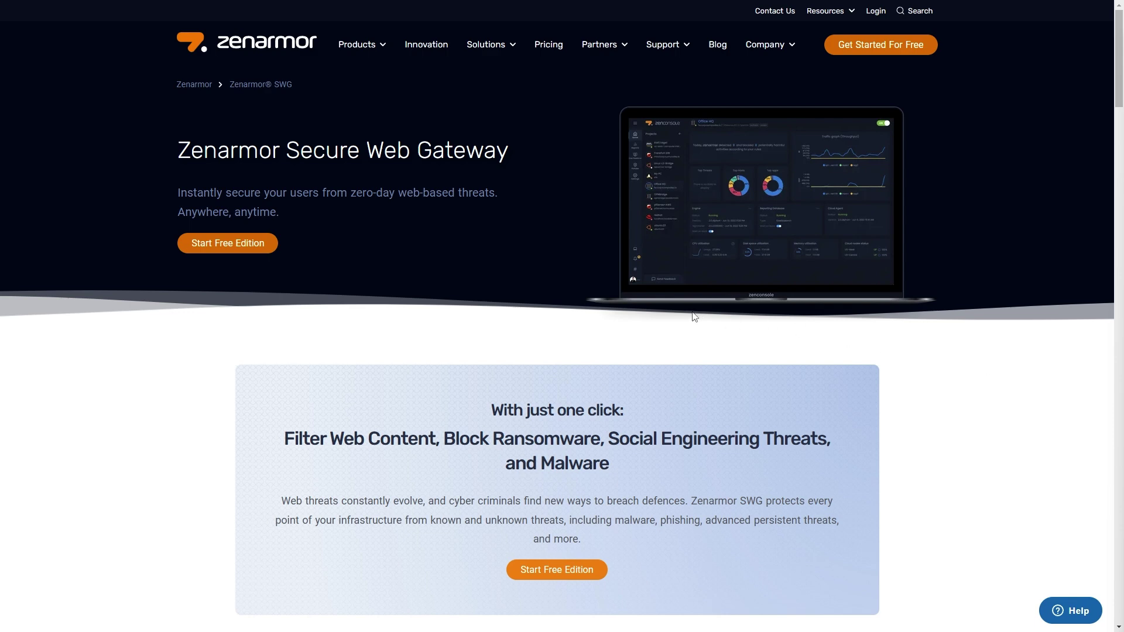
scroll(690, 316, down, 1)
scroll(685, 317, down, 1)
scroll(684, 340, down, 2)
scroll(682, 346, down, 2)
scroll(684, 349, down, 2)
scroll(685, 350, down, 2)
scroll(685, 350, down, 2)
scroll(685, 351, down, 1)
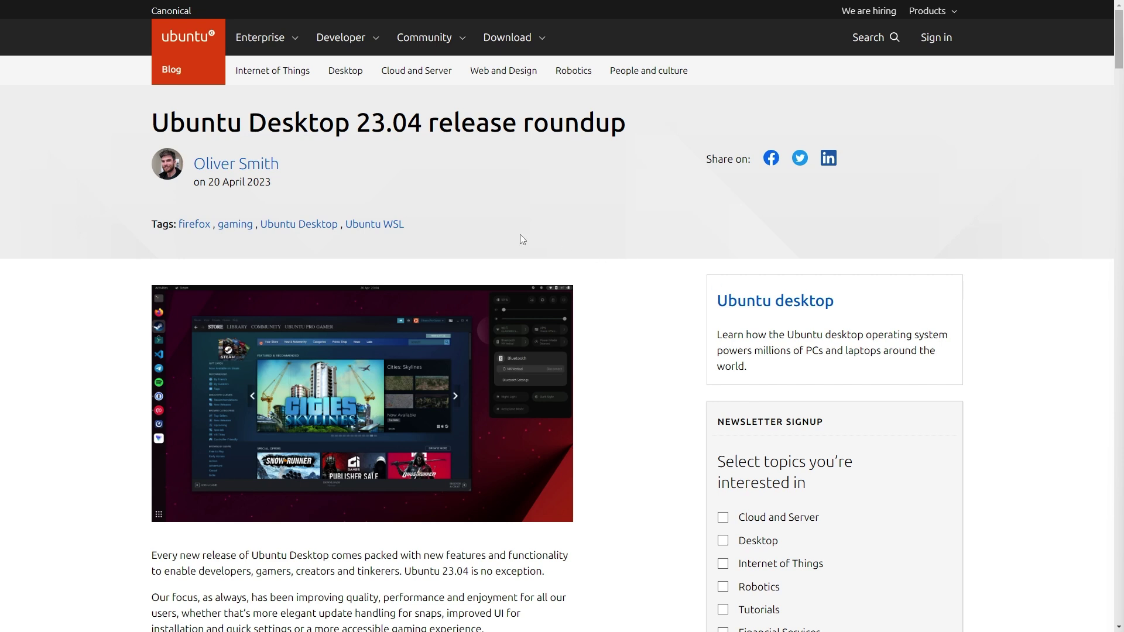
scroll(520, 235, down, 2)
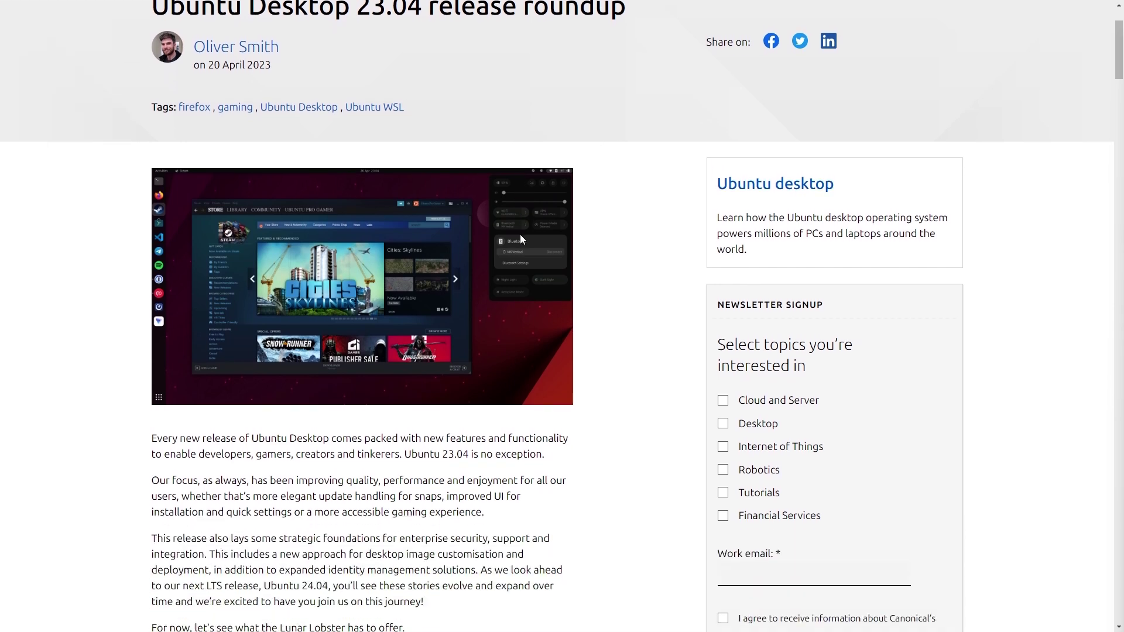
scroll(525, 266, down, 1)
scroll(526, 279, down, 2)
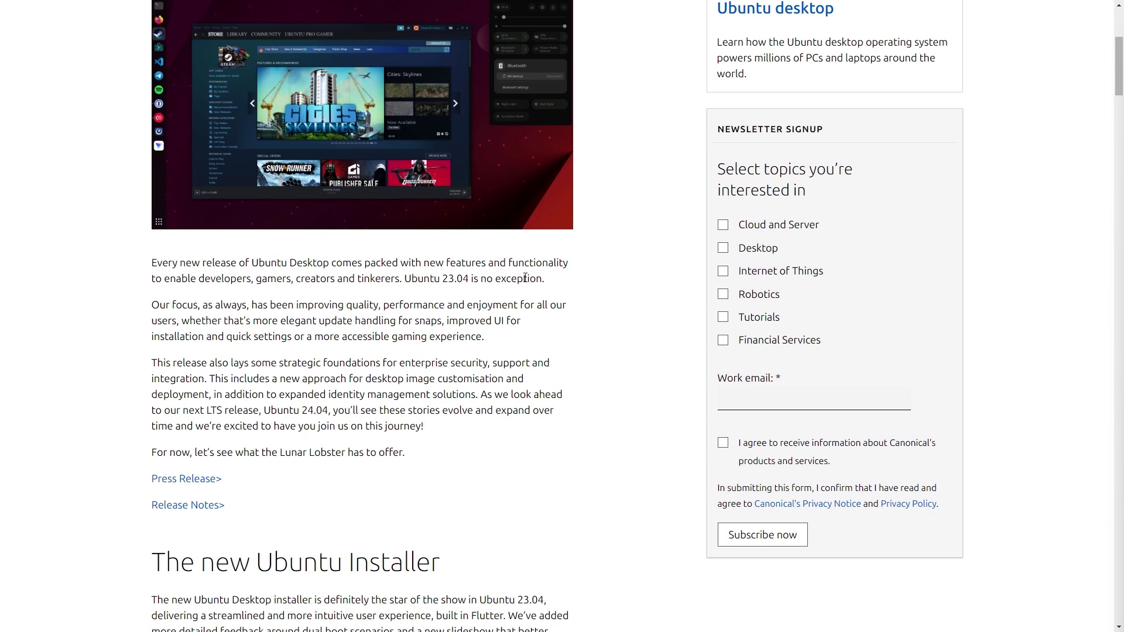
scroll(525, 319, down, 1)
scroll(526, 320, down, 1)
scroll(526, 322, down, 1)
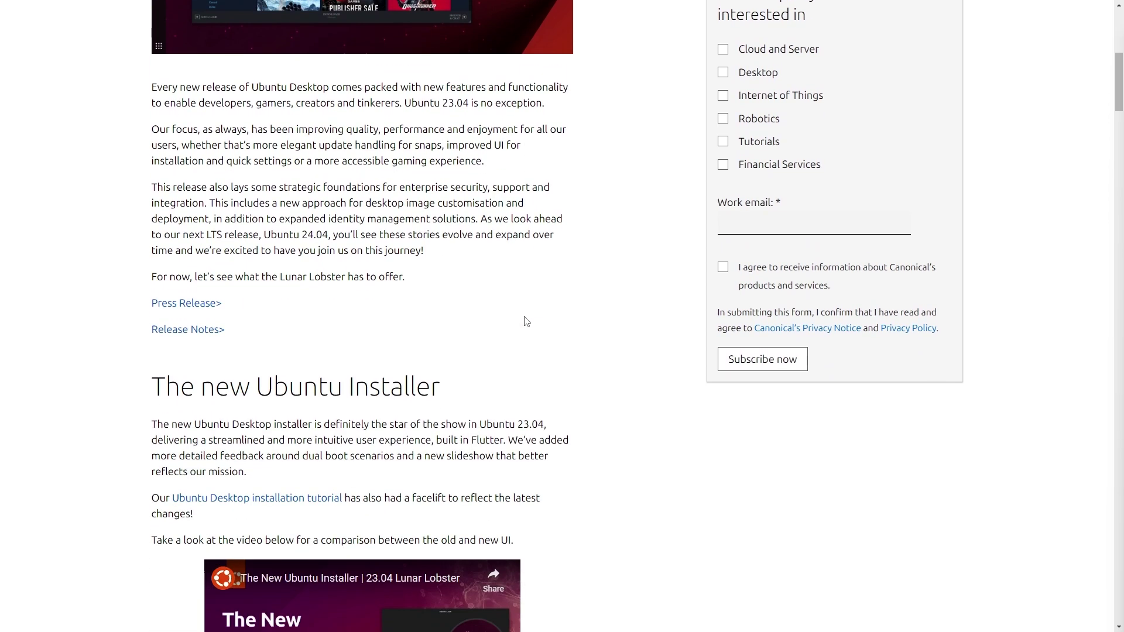
scroll(525, 321, down, 2)
scroll(525, 321, down, 1)
scroll(525, 322, down, 2)
scroll(526, 322, down, 2)
scroll(526, 321, down, 1)
scroll(526, 322, down, 1)
scroll(526, 322, down, 2)
scroll(526, 322, down, 1)
scroll(526, 321, down, 1)
scroll(523, 321, down, 1)
scroll(523, 318, down, 2)
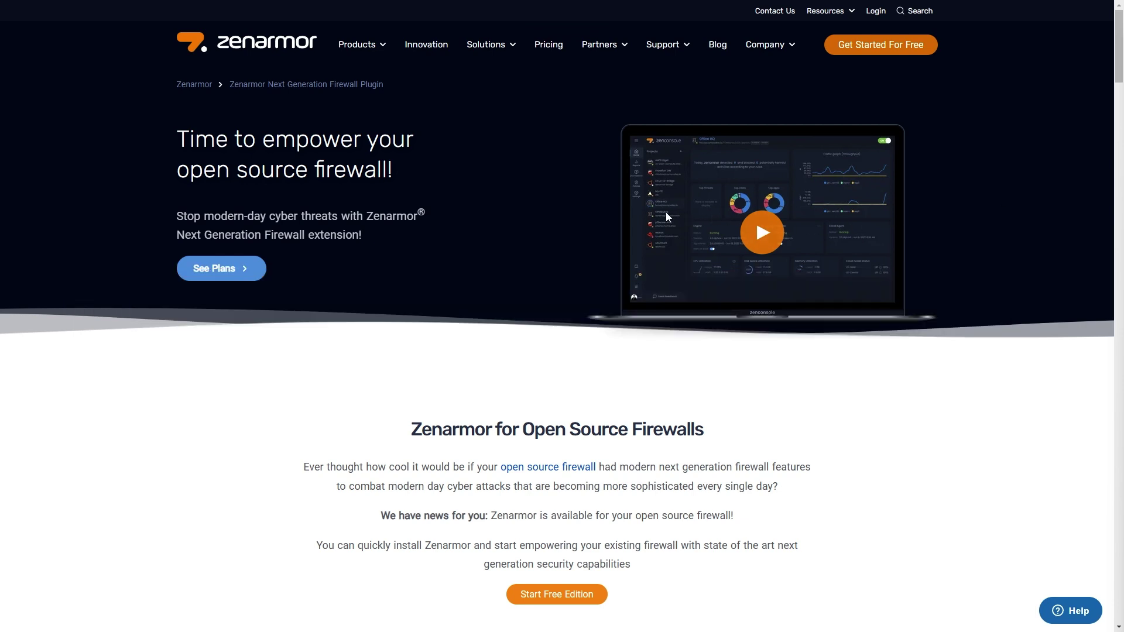
scroll(582, 296, down, 3)
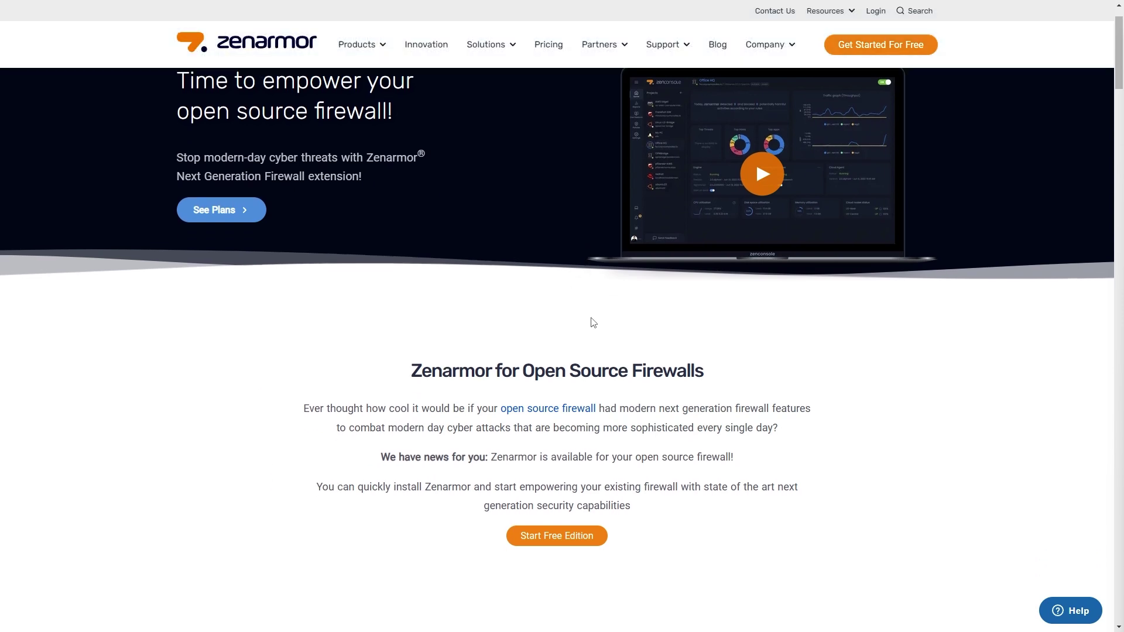
scroll(622, 371, down, 3)
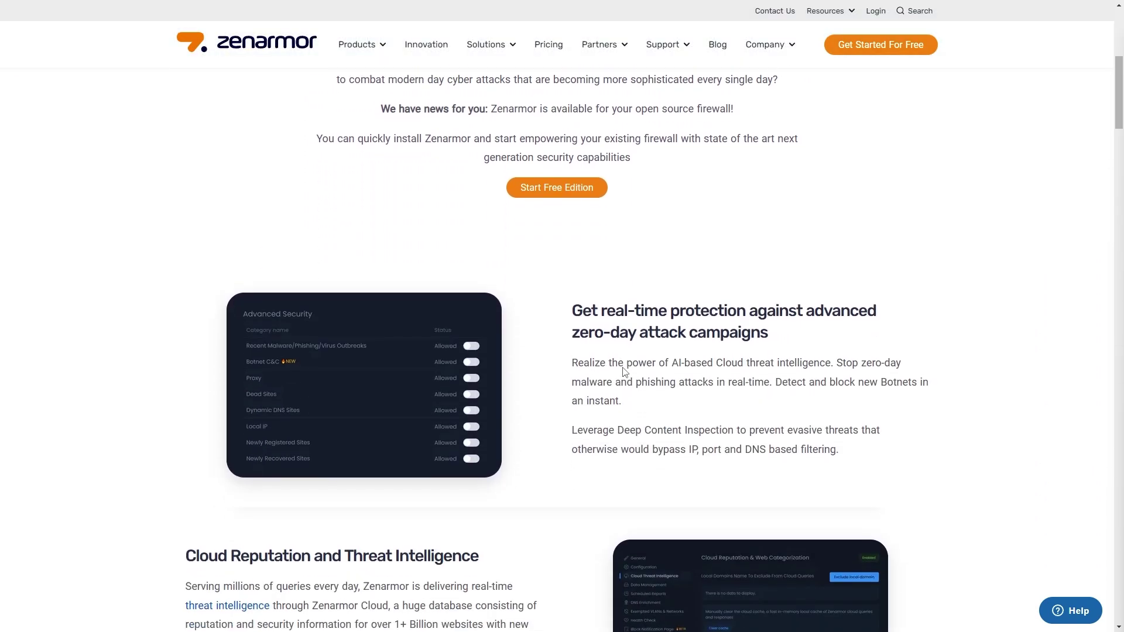